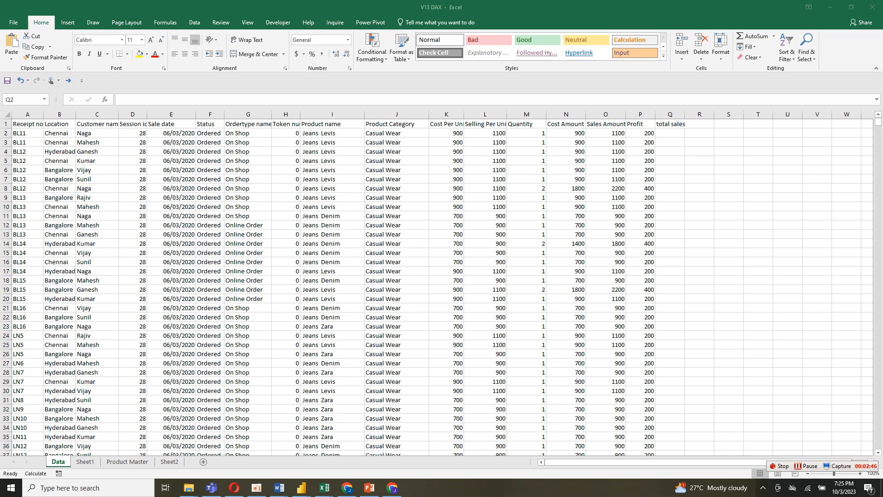
# Enter the formula =M2*L2 in cell Q2 under total sales, multiplying Quantity by Selling Per Unit
pyautogui.click(670, 132)
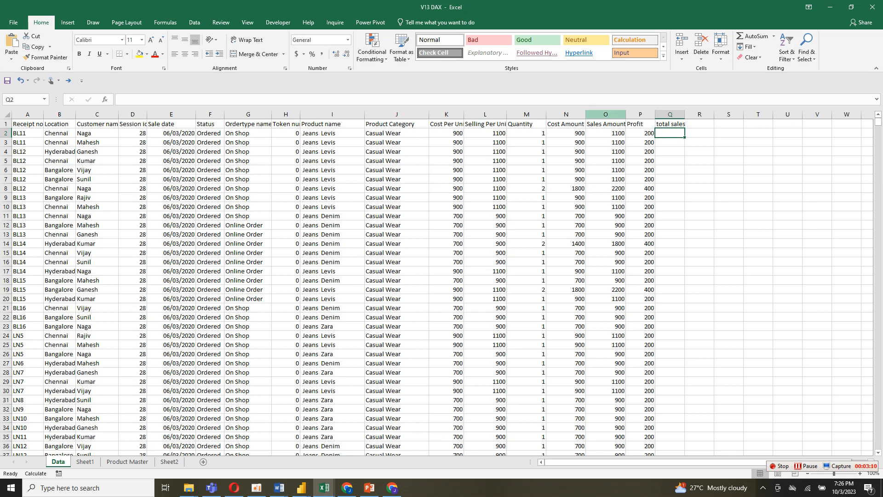
pyautogui.click(605, 115)
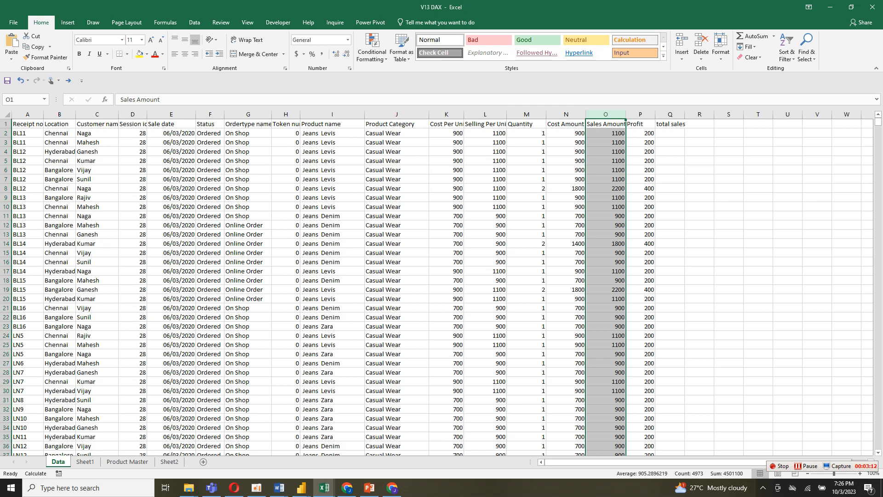
pyautogui.click(669, 133)
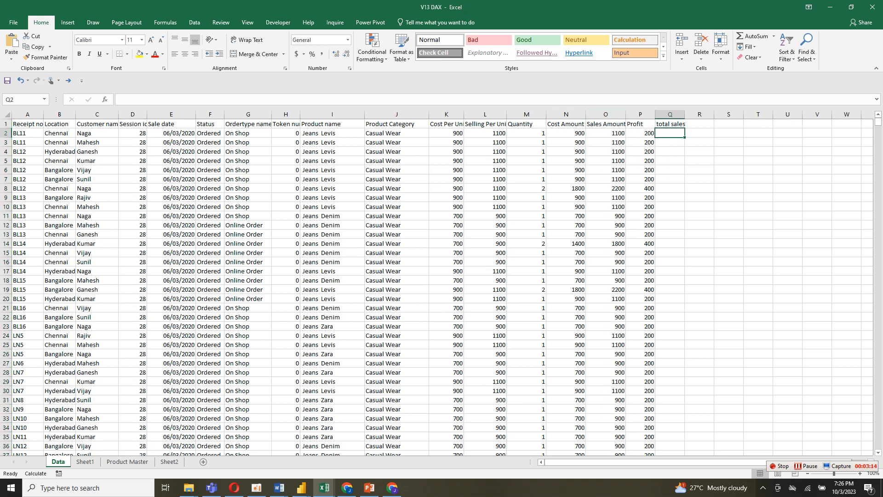
pyautogui.write('=')
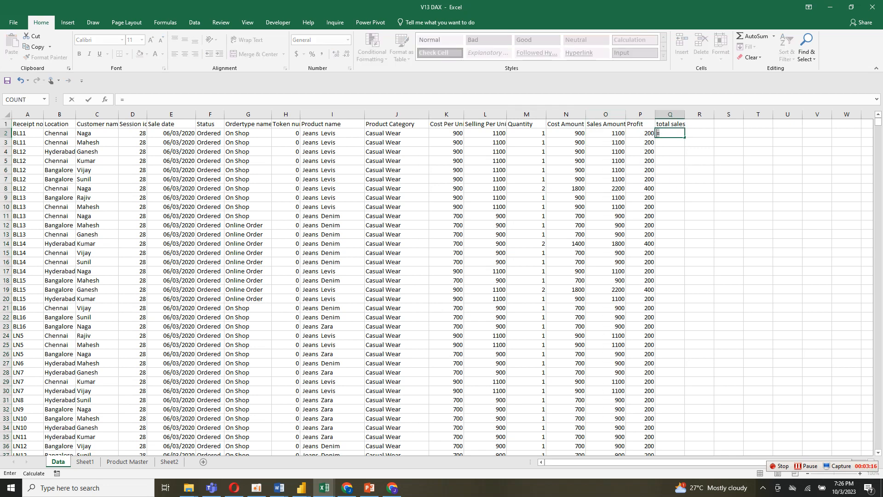
pyautogui.click(526, 133)
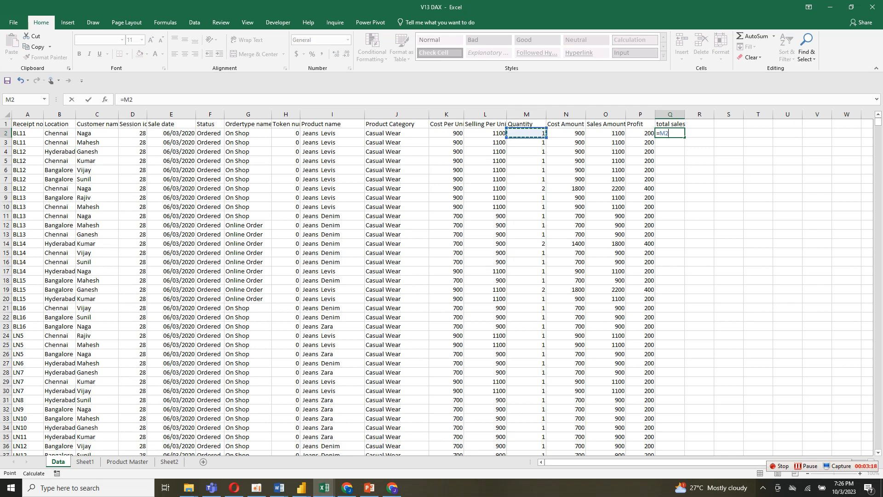
pyautogui.write('*')
pyautogui.click(485, 133)
pyautogui.press('Return')
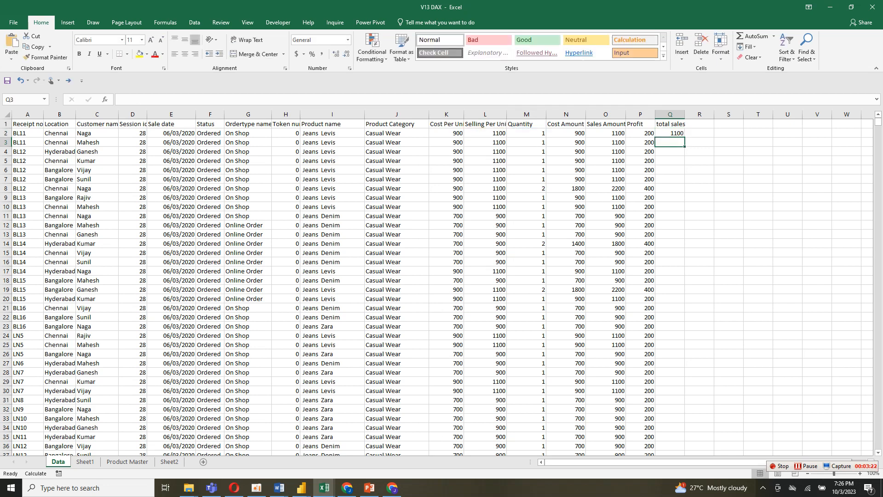
# Fill the Q2 formula down all data rows and select the whole total sales range to check its sum
pyautogui.click(670, 133)
pyautogui.doubleClick(684, 137)
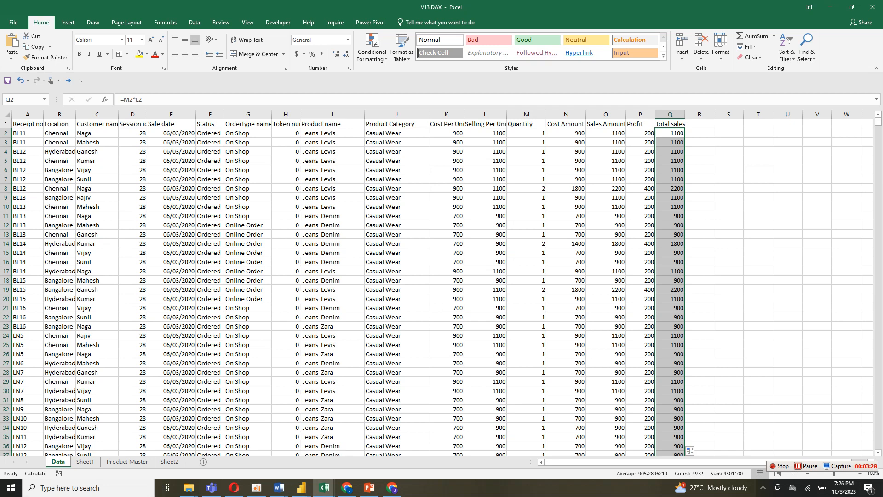
pyautogui.click(670, 124)
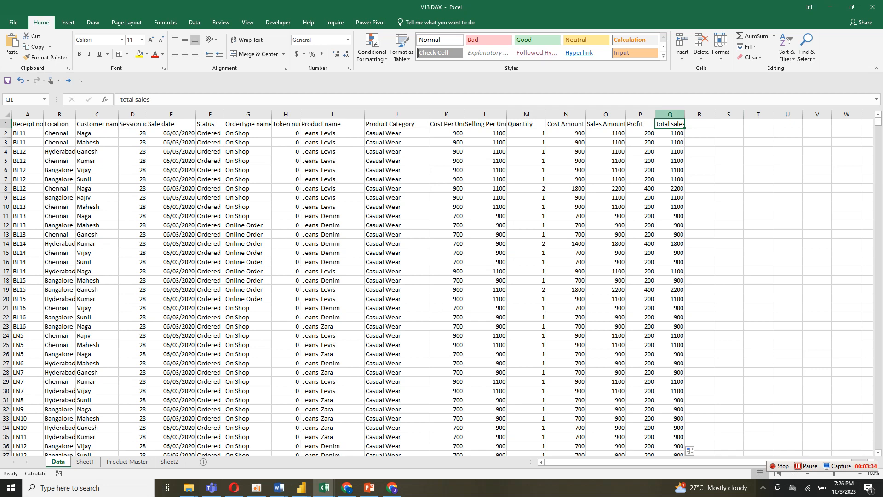
pyautogui.hotkey('ctrl', 'shift', 'Down')
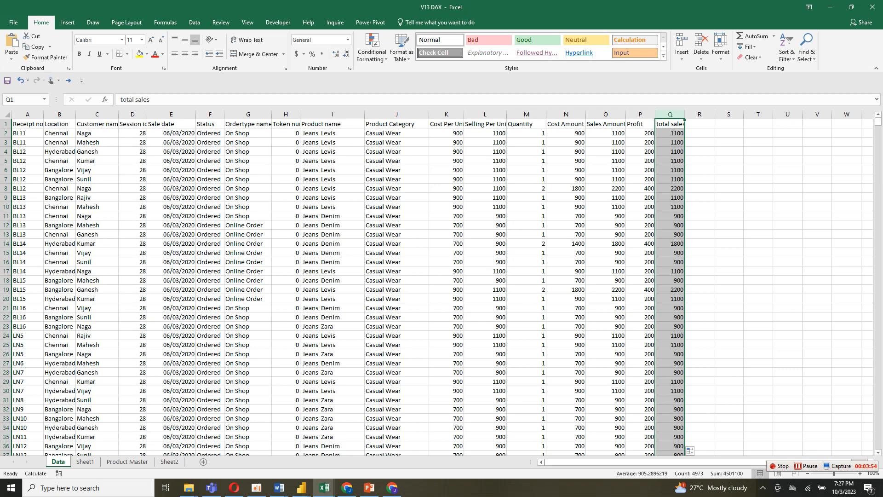
# Switch to the untitled Power BI Desktop report and begin a calculated column TOTAL SALES in the Data table using SUMX
pyautogui.moveTo(301, 488)
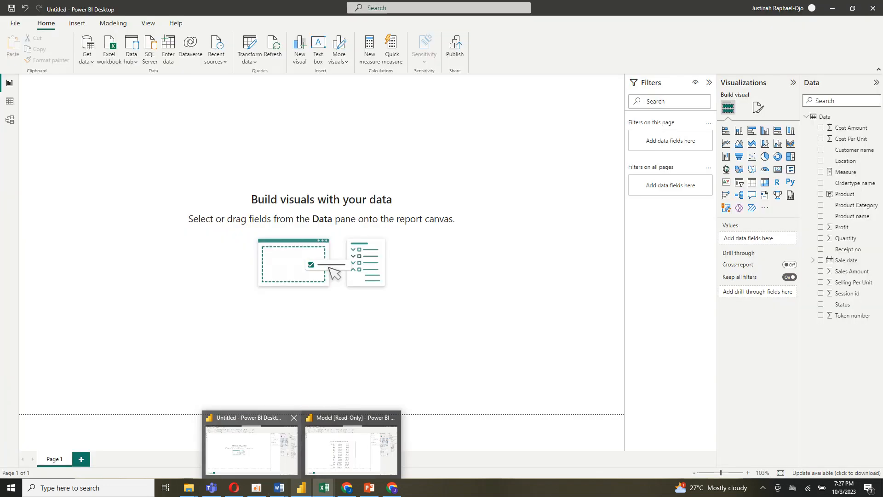
pyautogui.click(251, 450)
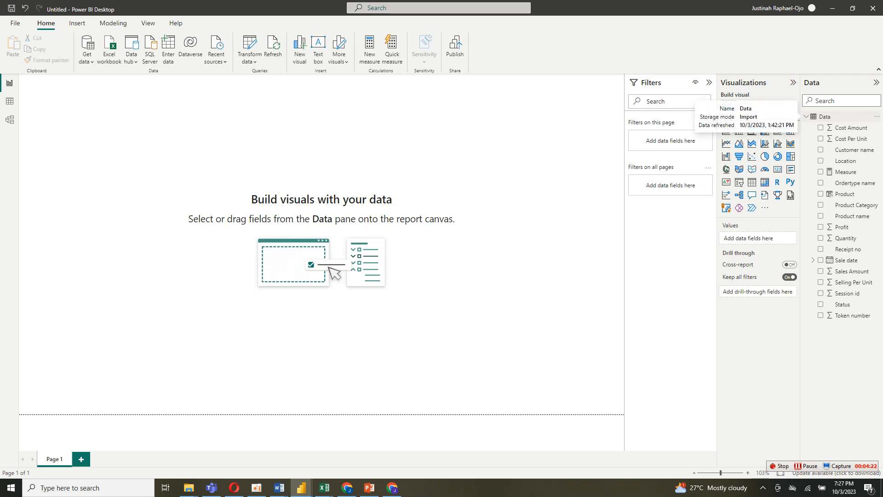
pyautogui.rightClick(817, 117)
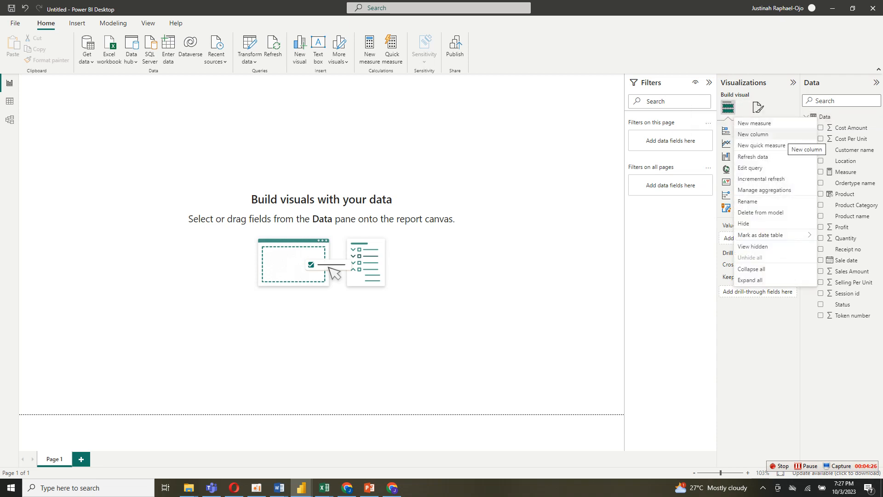
pyautogui.click(779, 134)
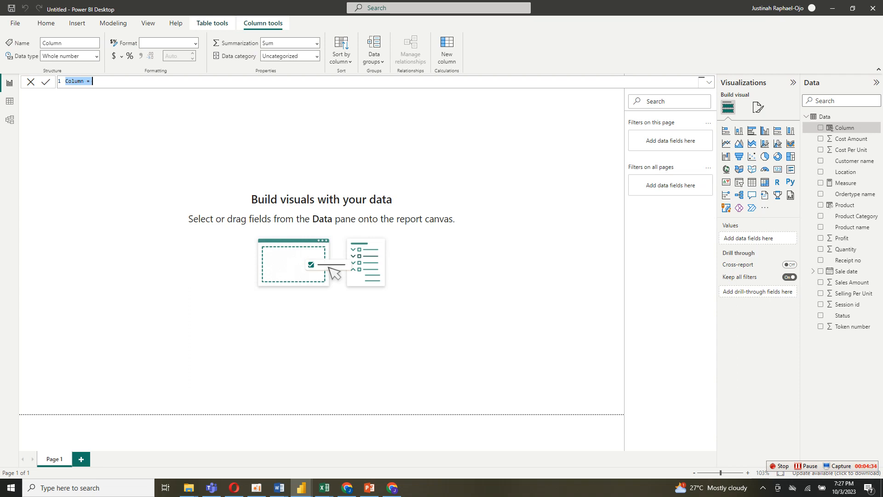
pyautogui.write('TOL')
pyautogui.press('BackSpace')
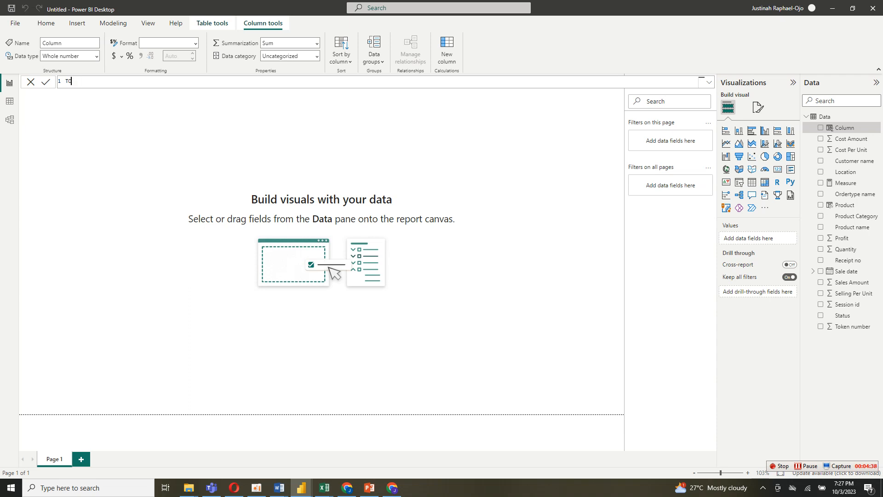
pyautogui.write('TAL SALES = SUM')
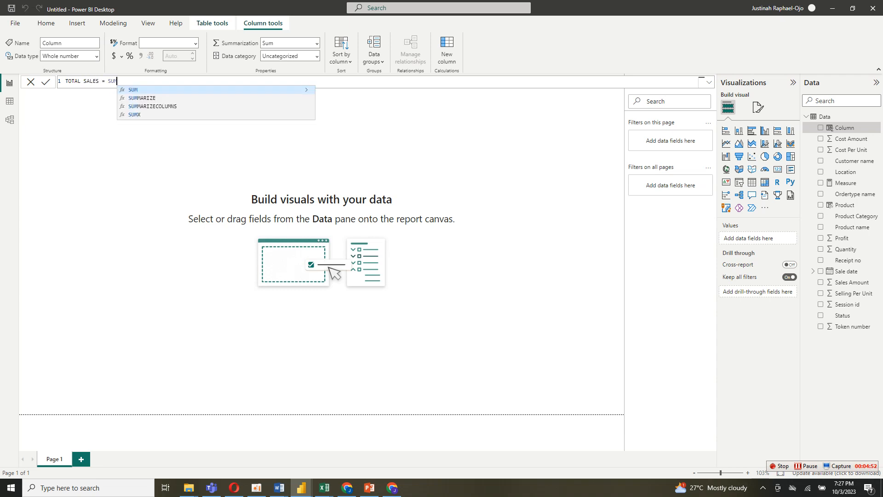
pyautogui.write('X(')
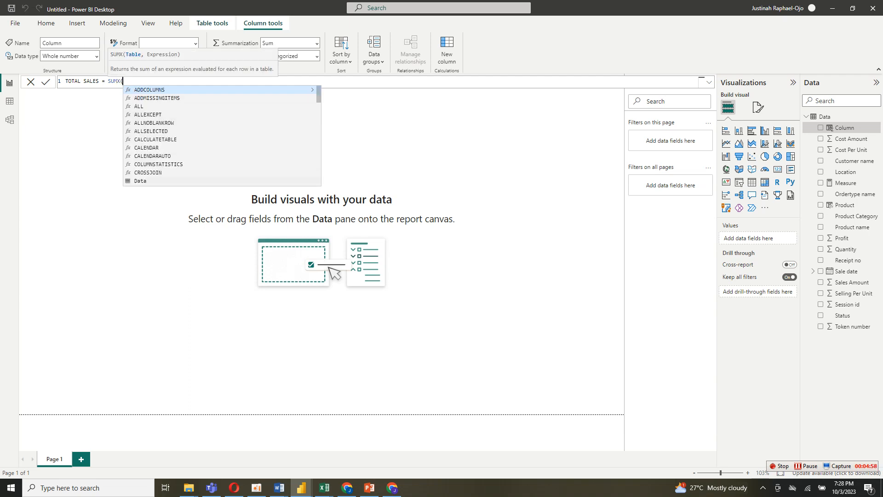
# Complete the TOTAL SALES formula as SUMX(Data,Data[Quantity]*Data[Selling Per Unit]) and view the column's rows in the data table
pyautogui.write('Data,')
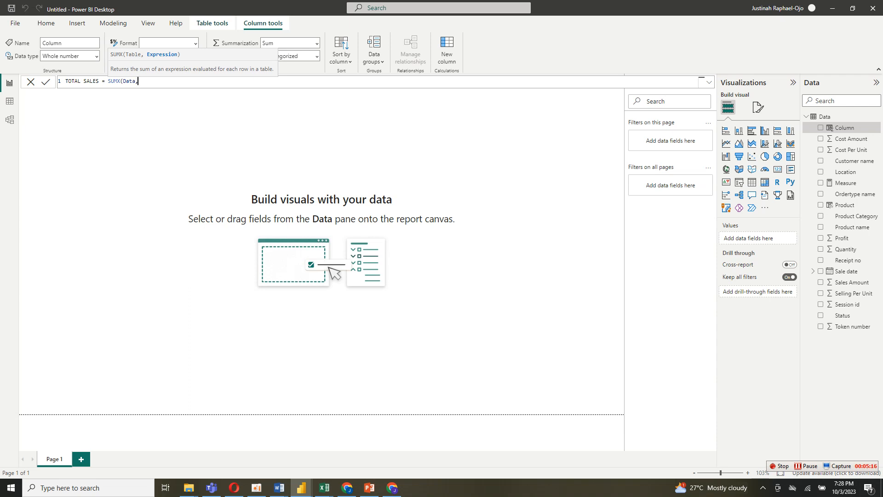
pyautogui.write('S')
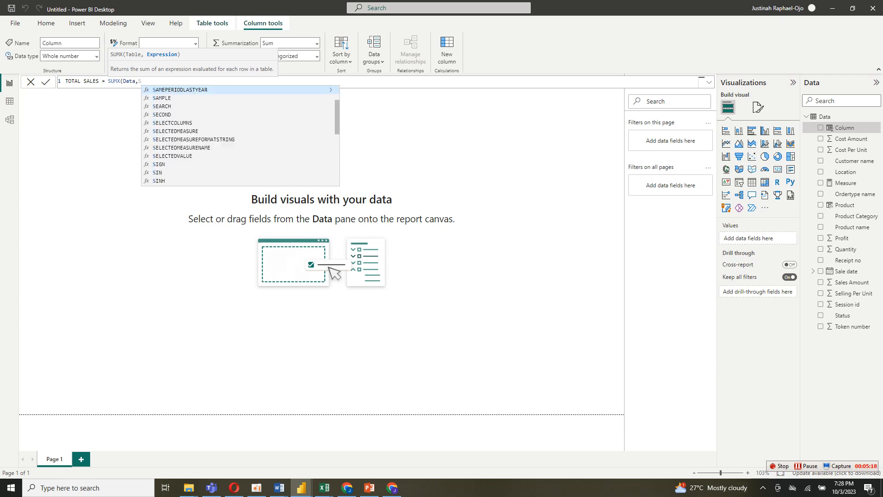
pyautogui.press('BackSpace')
pyautogui.write('Qu')
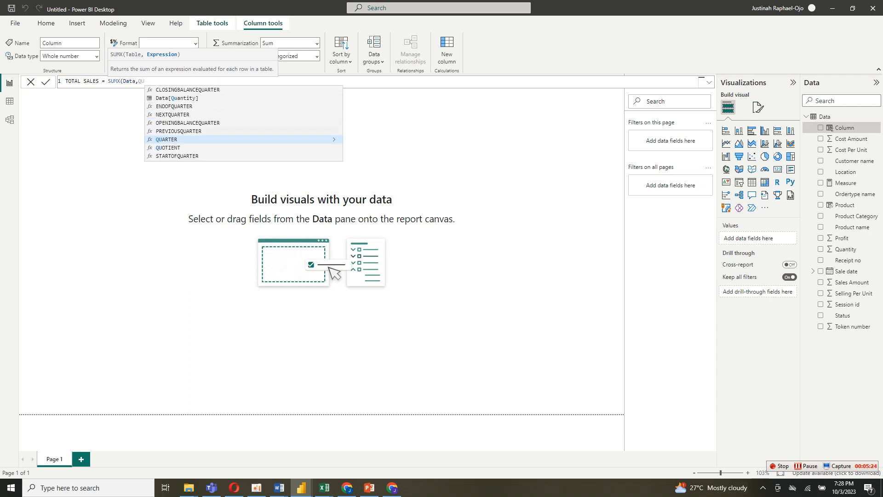
pyautogui.write('an')
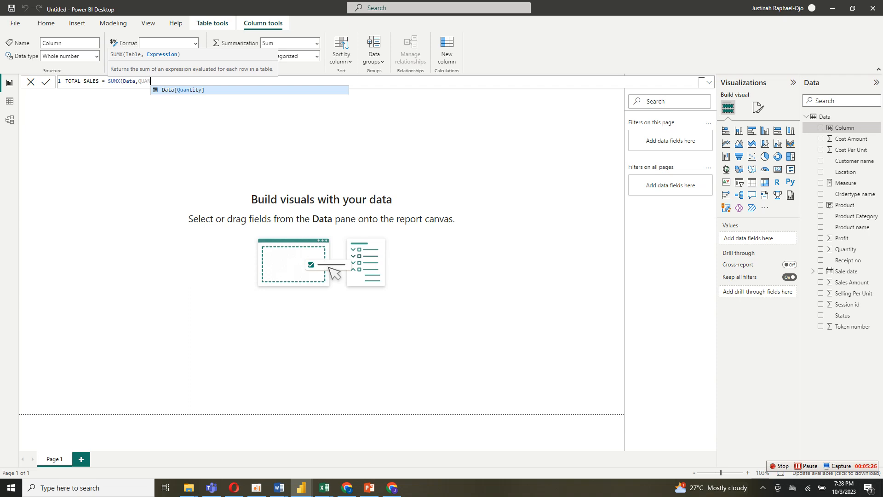
pyautogui.press('Tab')
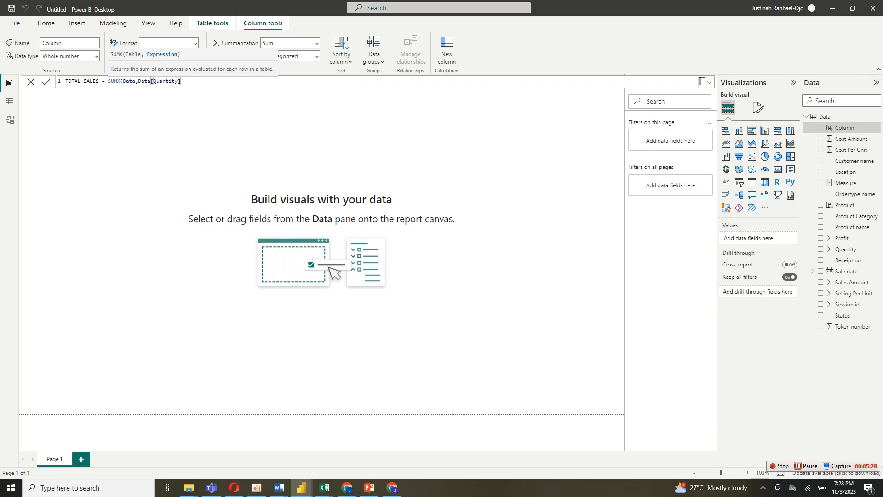
pyautogui.write('*SELL')
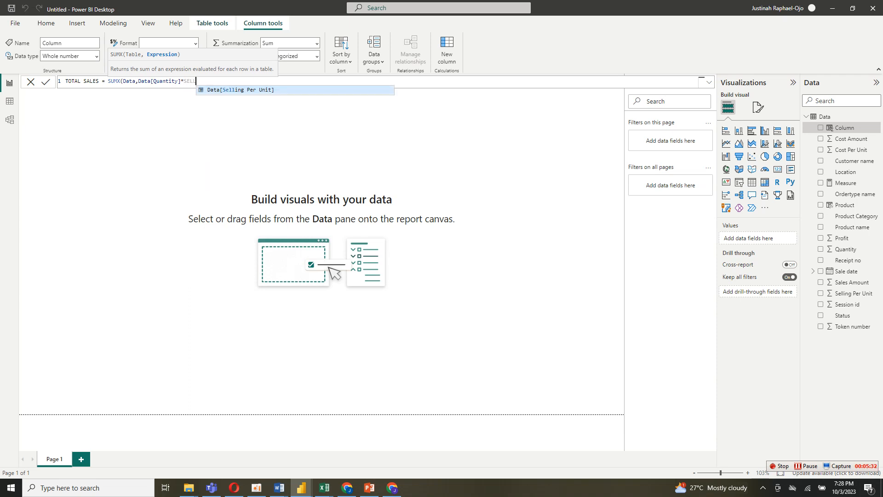
pyautogui.press('Tab')
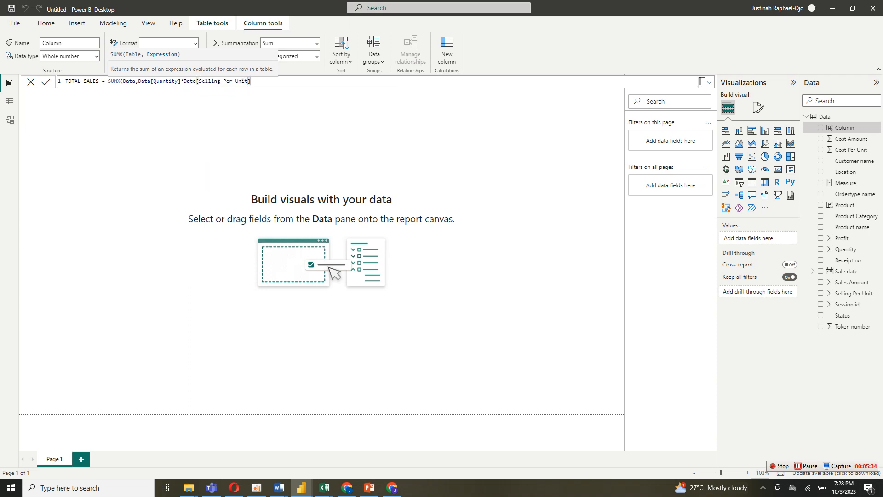
pyautogui.press('Return')
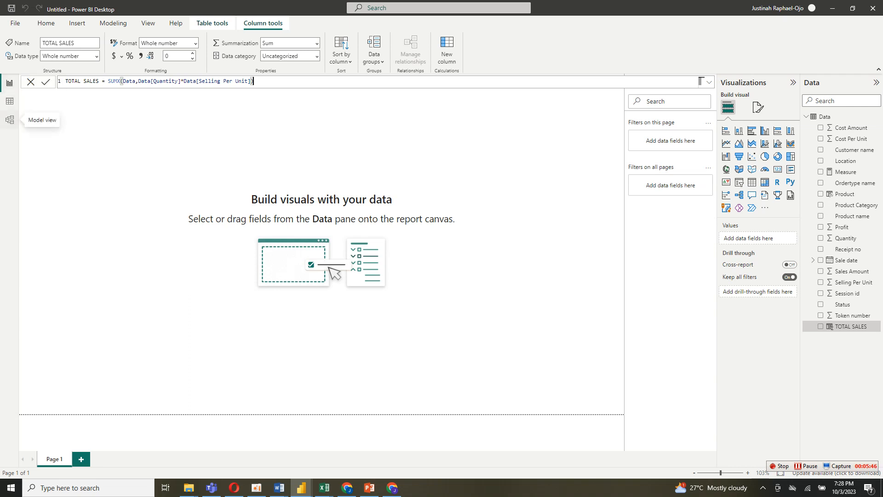
pyautogui.click(9, 120)
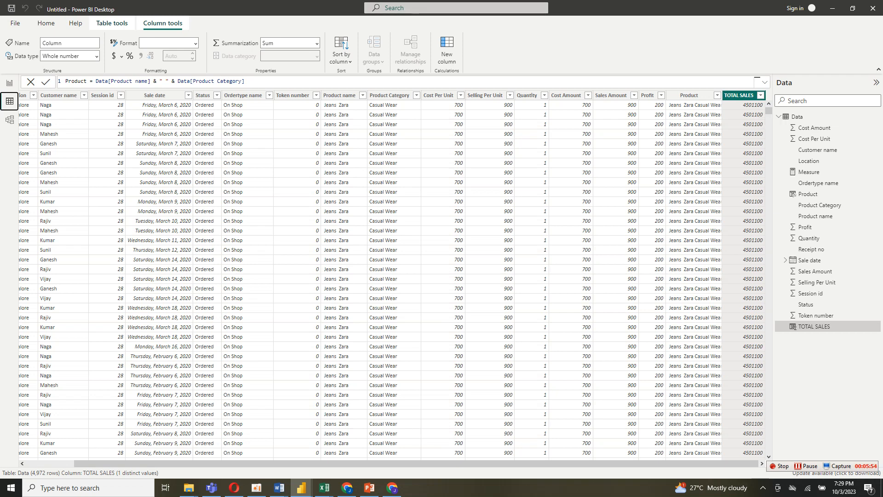
# Return to the report canvas and create a measure in the Data table with the formula TOTAL QTY = SUM(Data[Quantity])
pyautogui.click(9, 82)
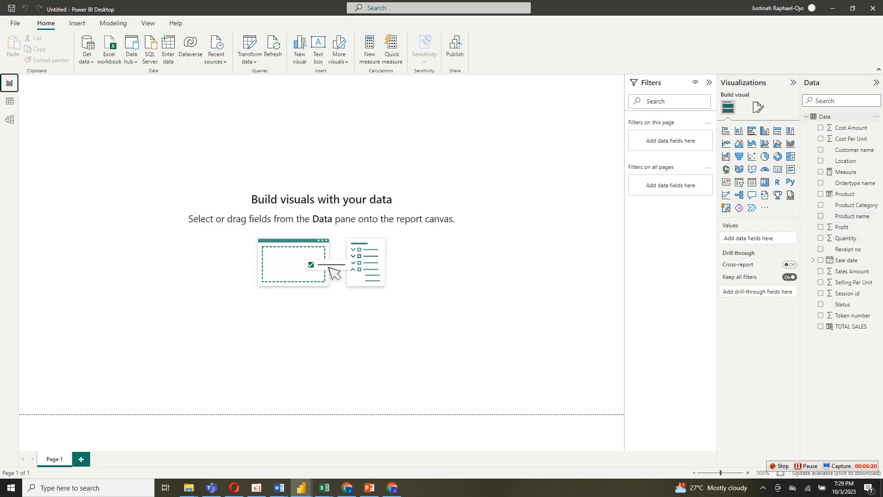
pyautogui.rightClick(823, 117)
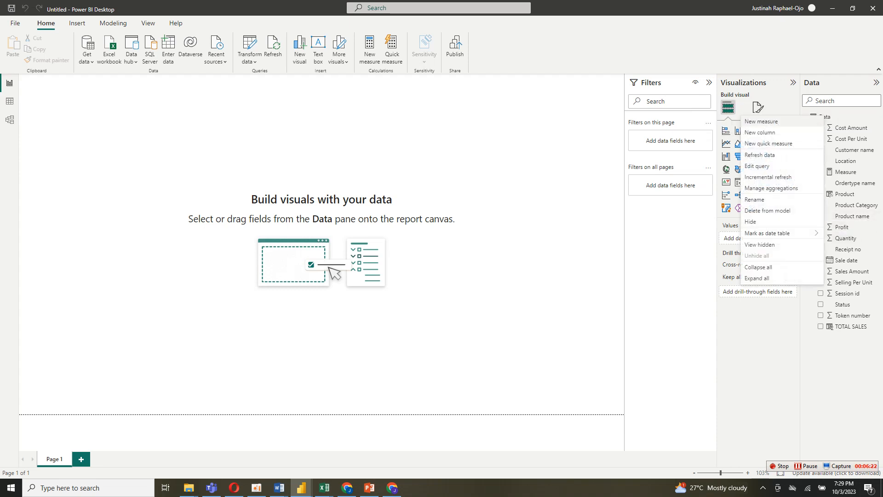
pyautogui.click(761, 122)
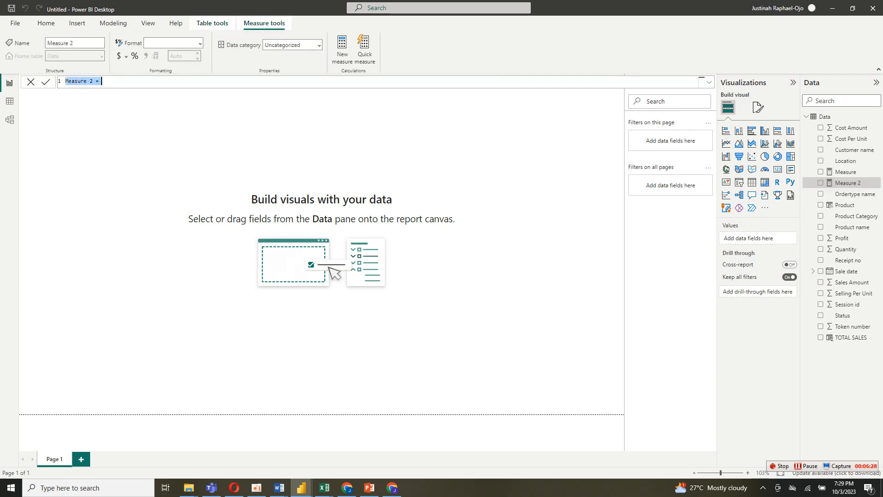
pyautogui.write('T')
pyautogui.write('OTAL')
pyautogui.write(' C')
pyautogui.write('TY ')
pyautogui.write('= SUM')
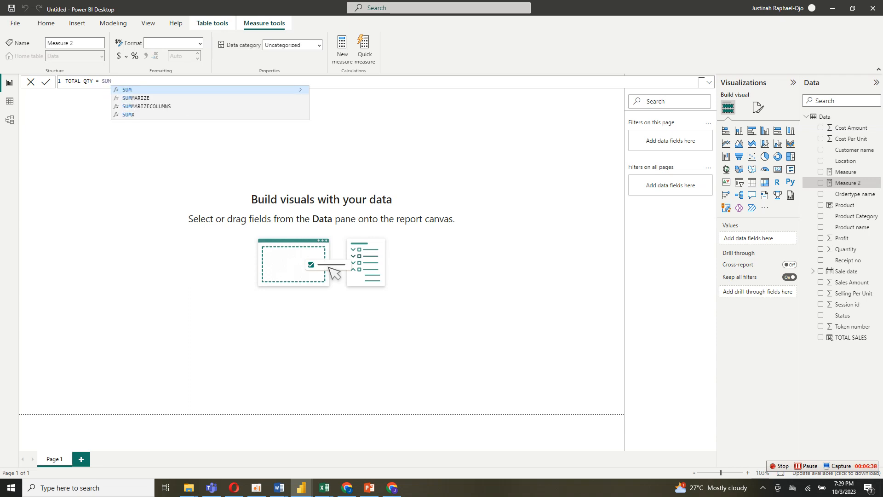
pyautogui.write('(qu')
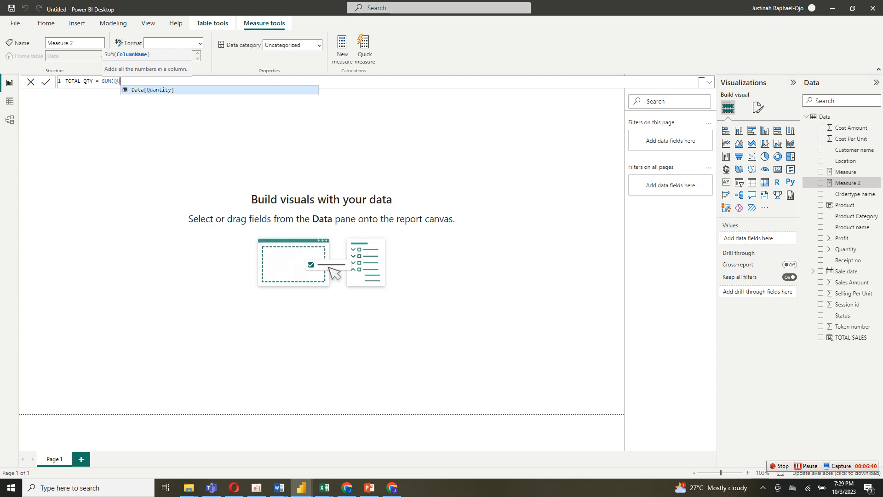
pyautogui.press('Tab')
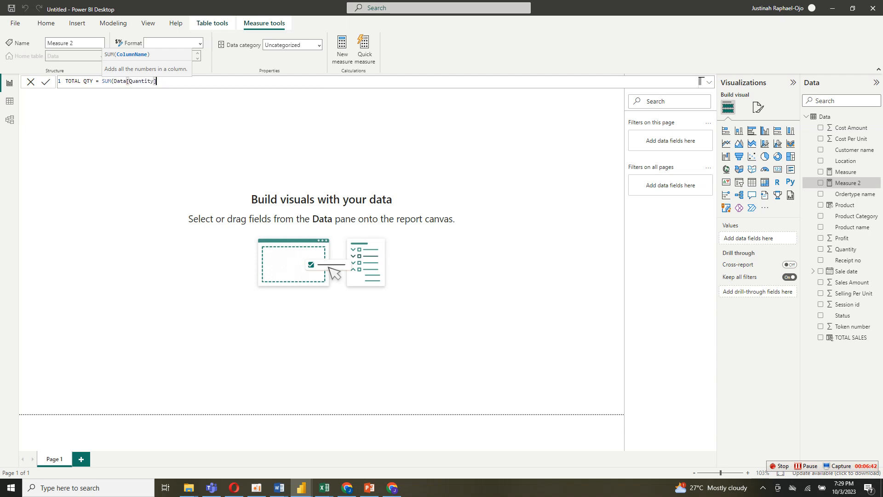
pyautogui.press('Return')
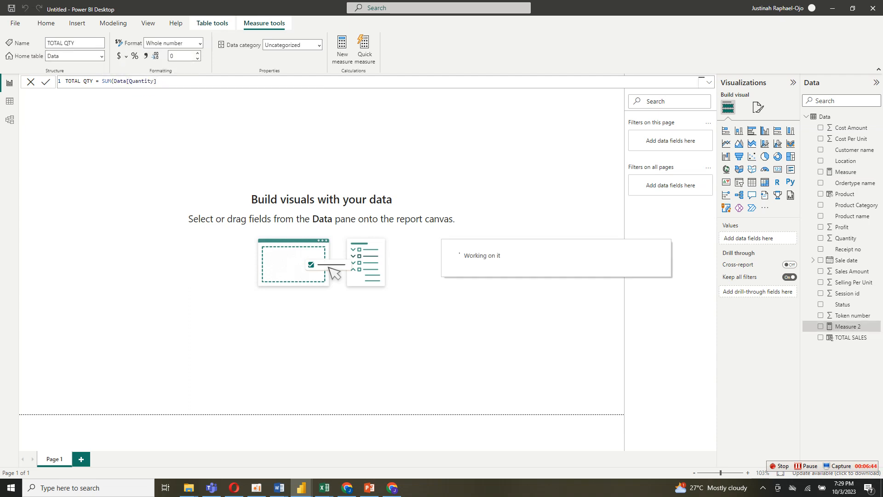